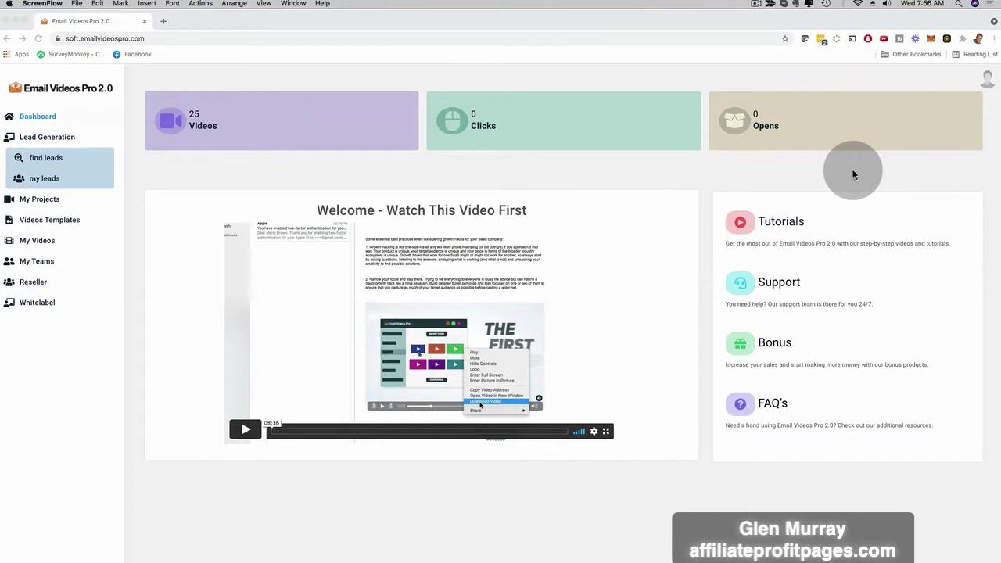
Step: Bring the browser forward and open the Whitelabel General settings showing brand name 'Email Videos pro'
click(285, 169)
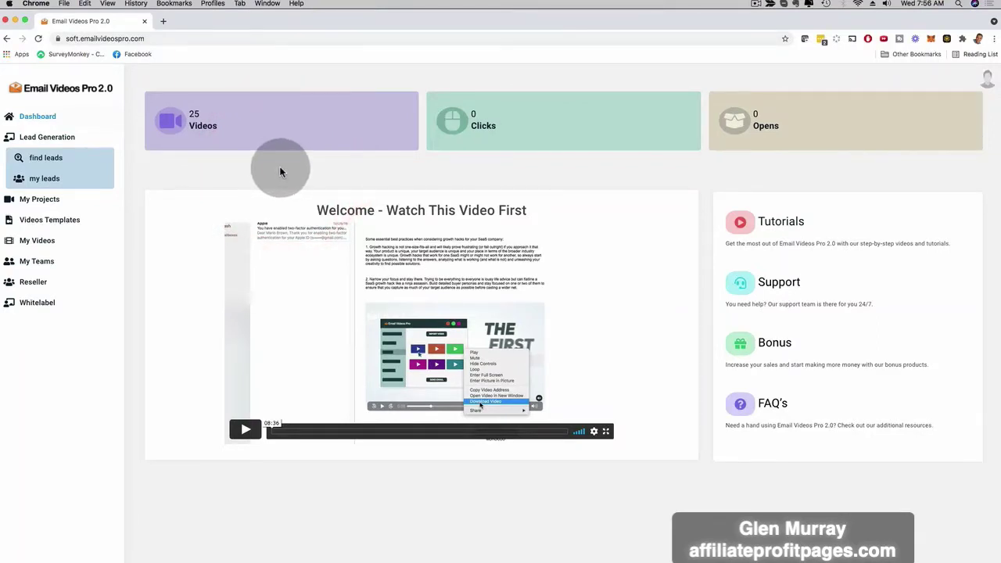
click(83, 338)
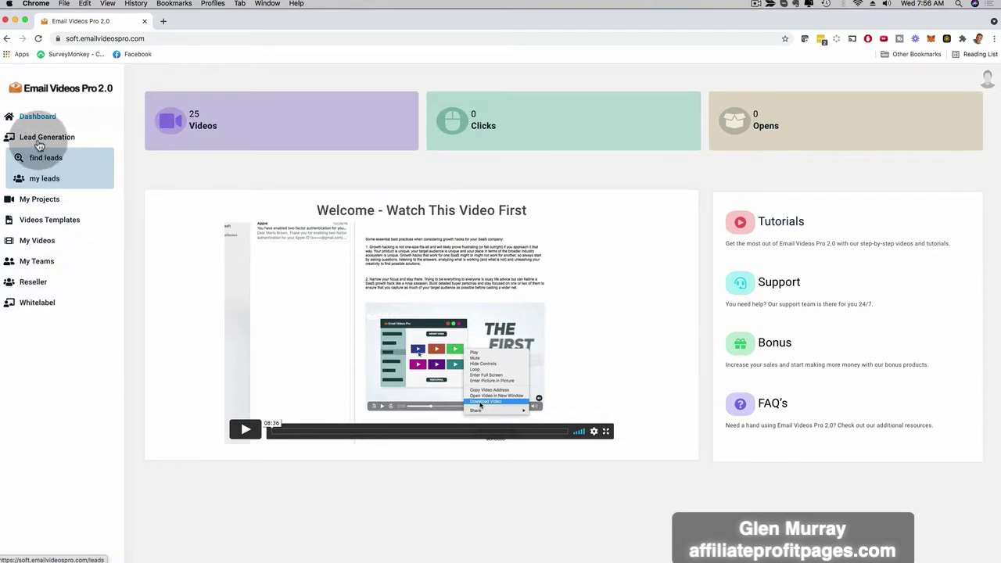
click(86, 353)
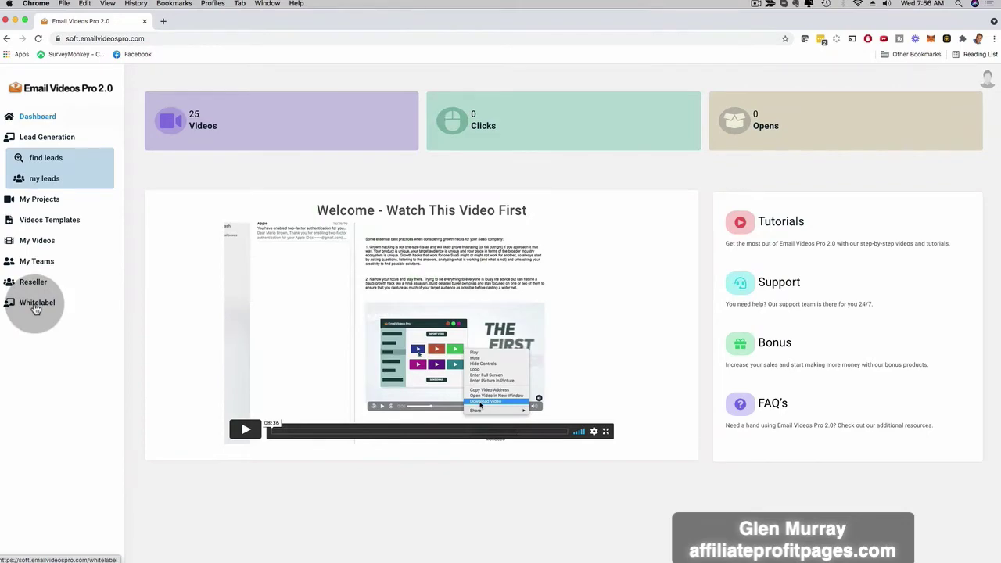
click(34, 305)
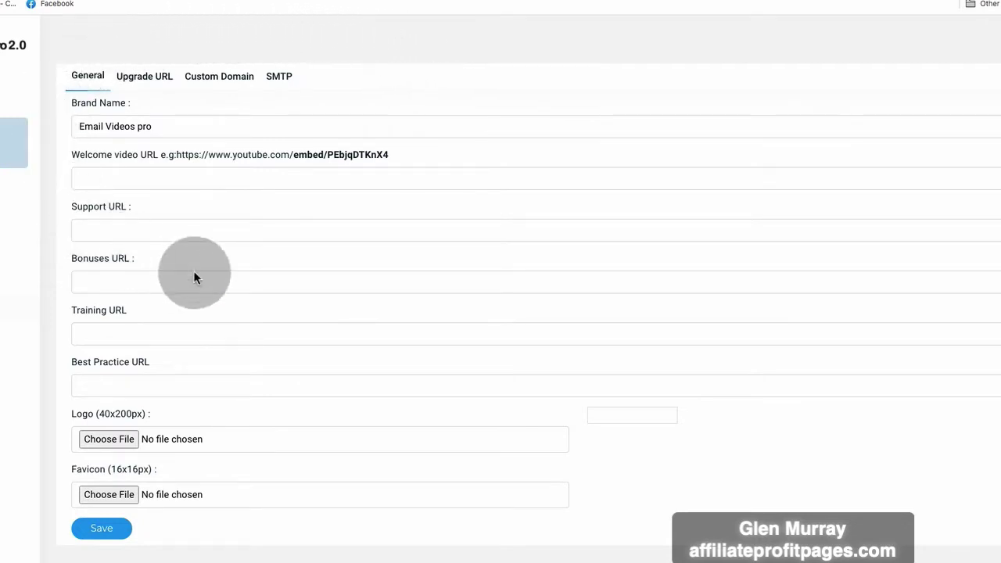
Step: Leave the Welcome video URL and Support URL fields empty and go to the Reseller page
click(100, 178)
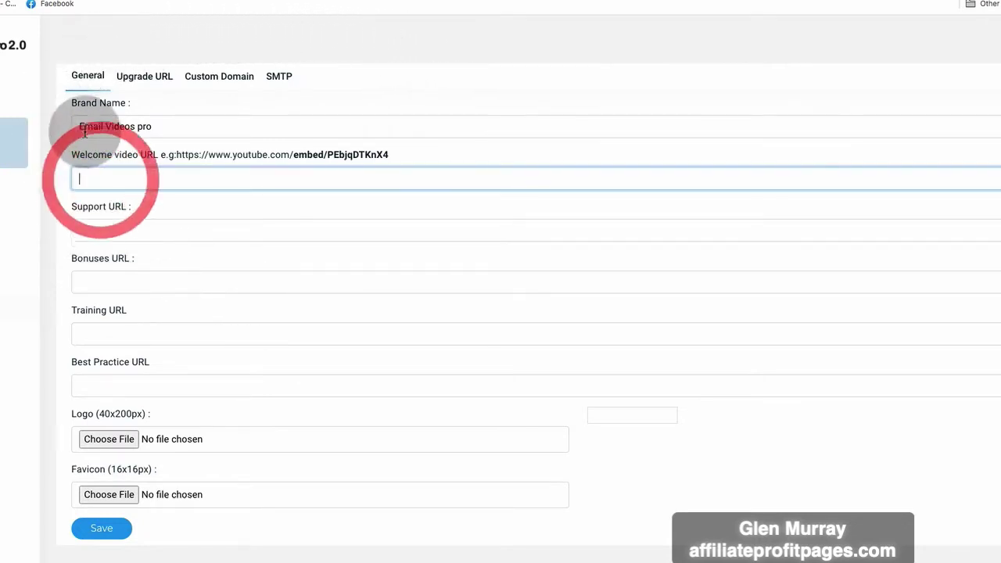
click(94, 229)
click(61, 306)
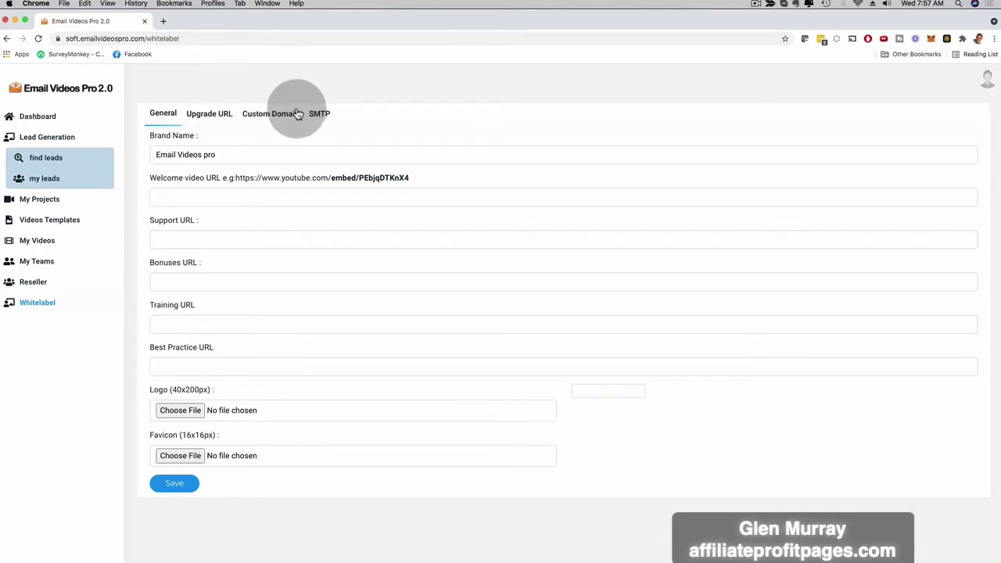
click(36, 288)
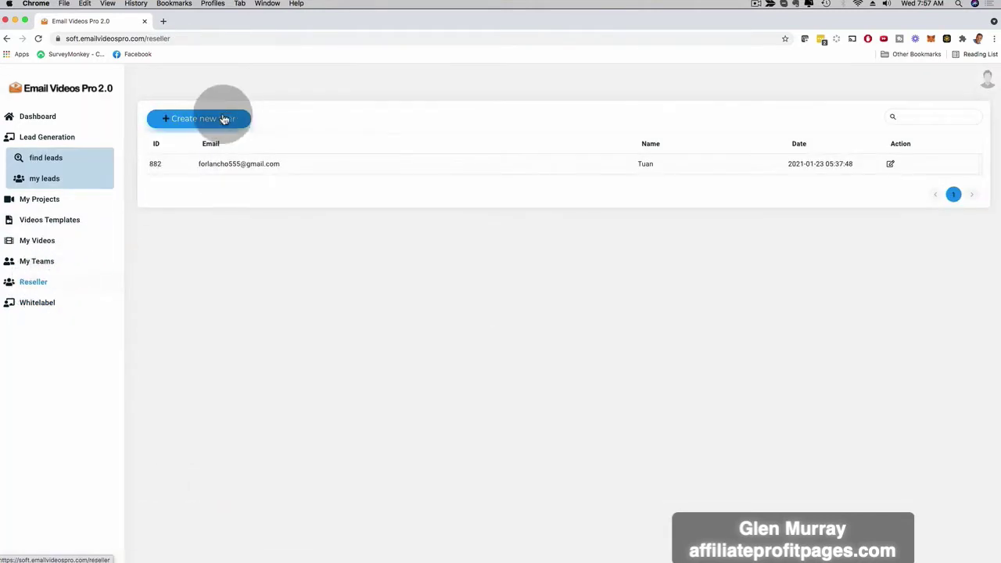
Step: Preview the Create new user form, close it unsaved, and go to Lead Generation's Find Prospects
click(202, 122)
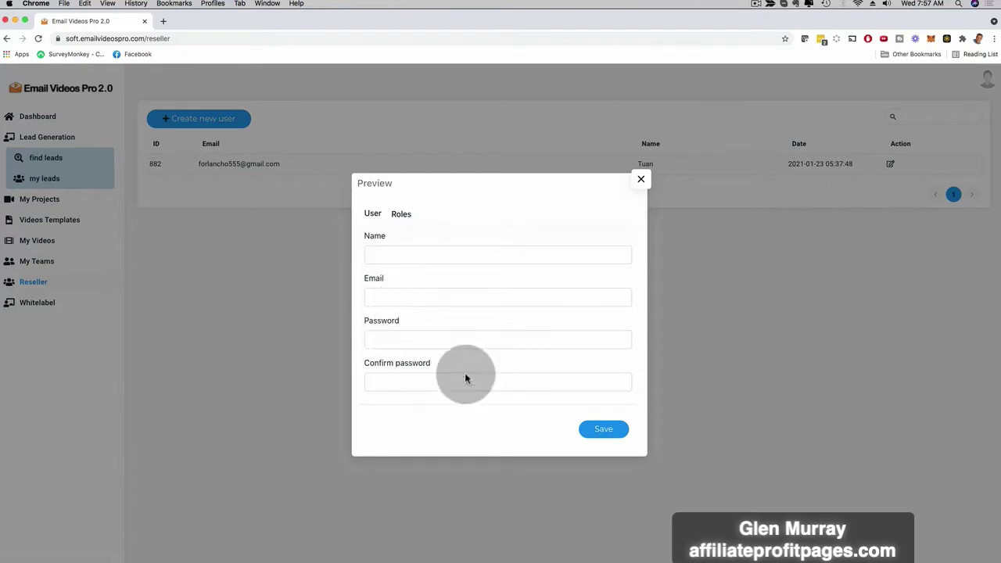
click(641, 182)
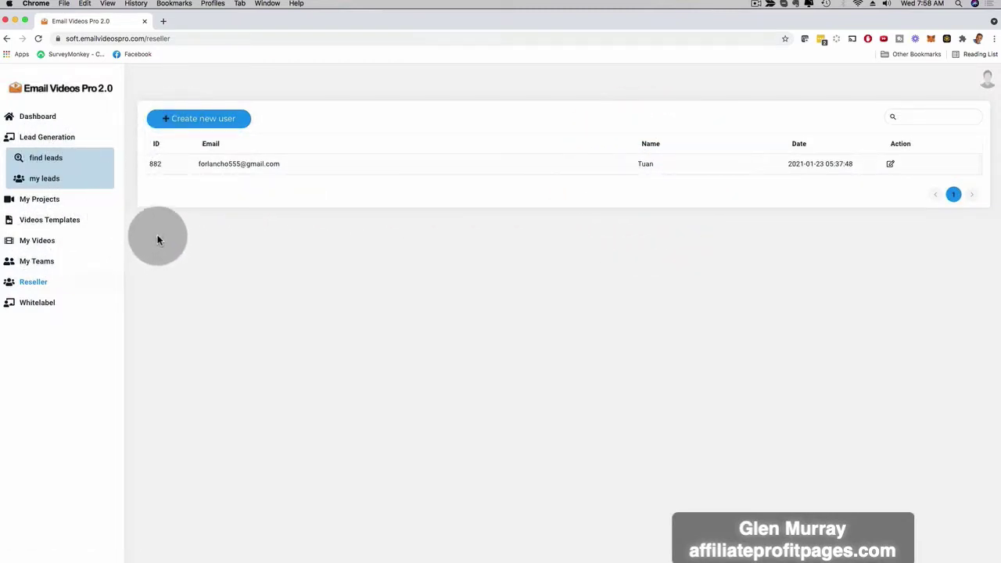
click(50, 139)
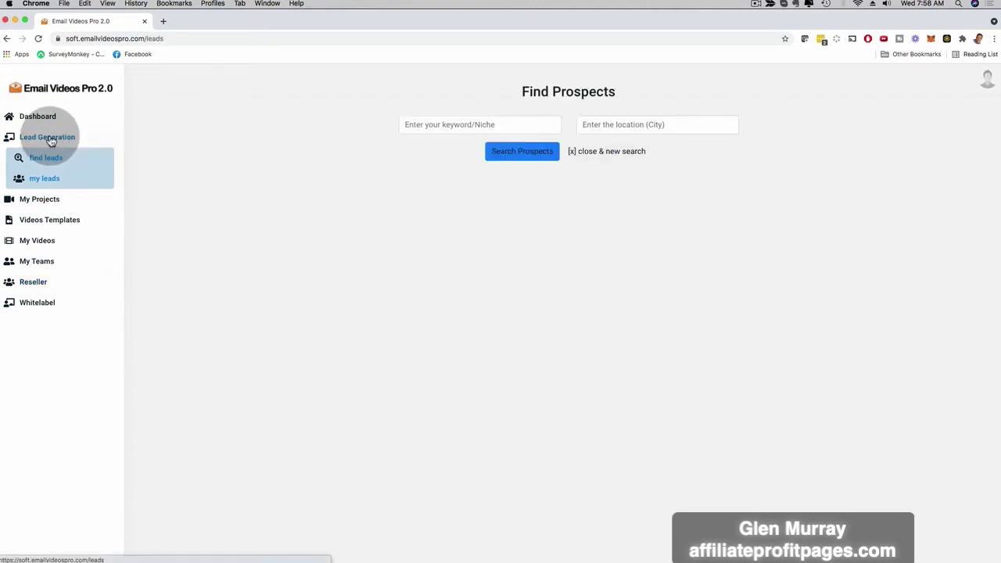
Step: Search prospects for keyword 'Plumber' in Miami, FL, USA
click(457, 124)
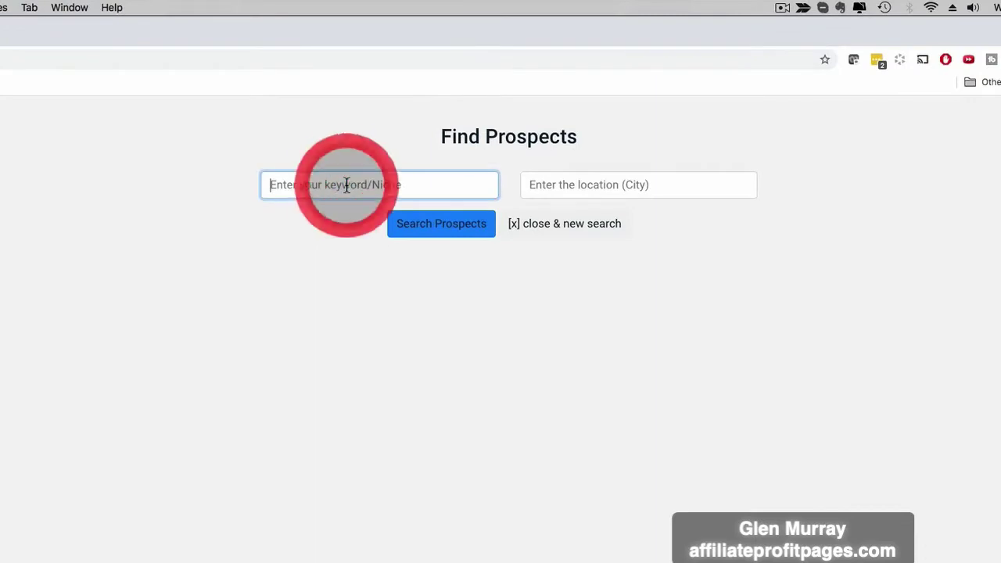
text(Plumber)
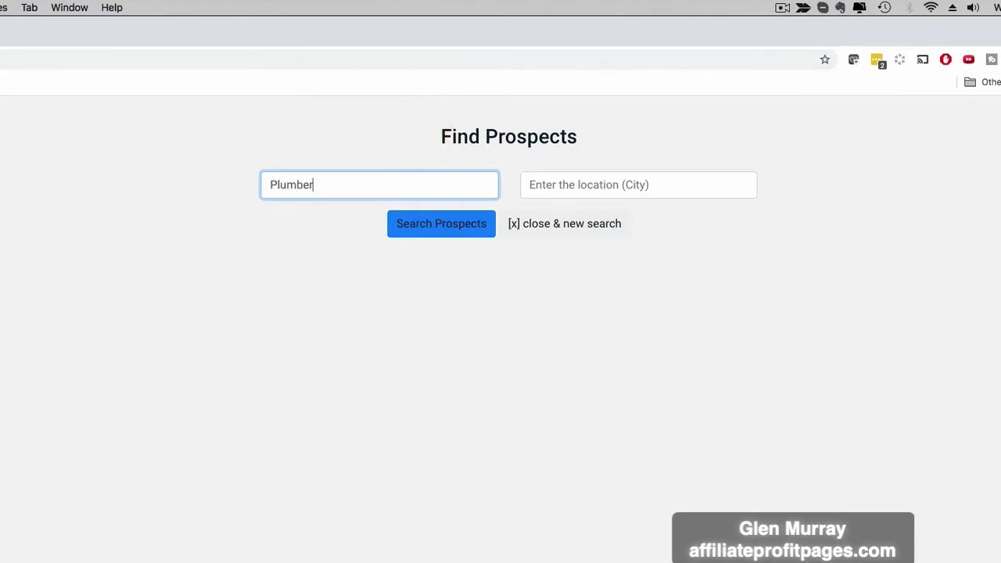
click(570, 184)
text(M)
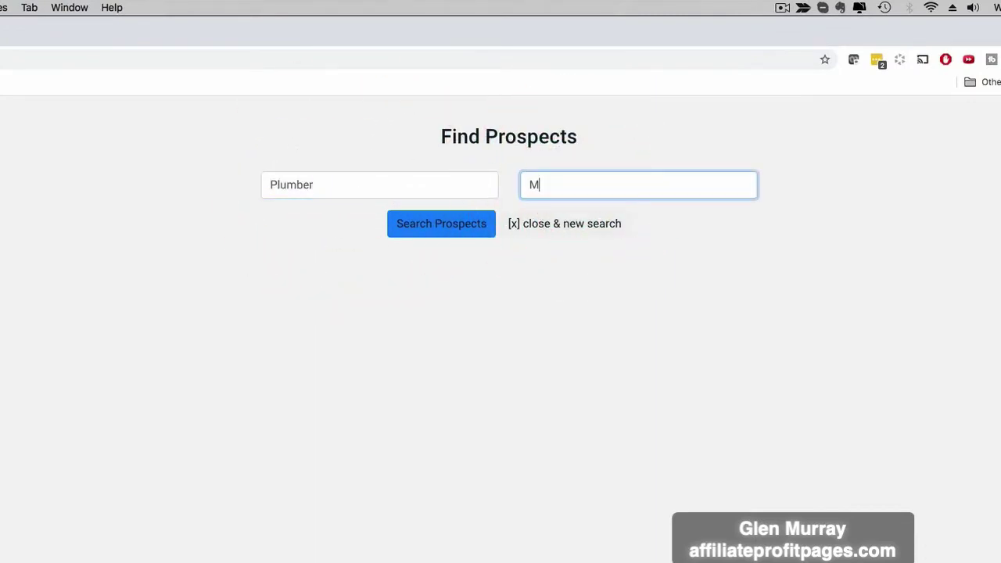
text(imami)
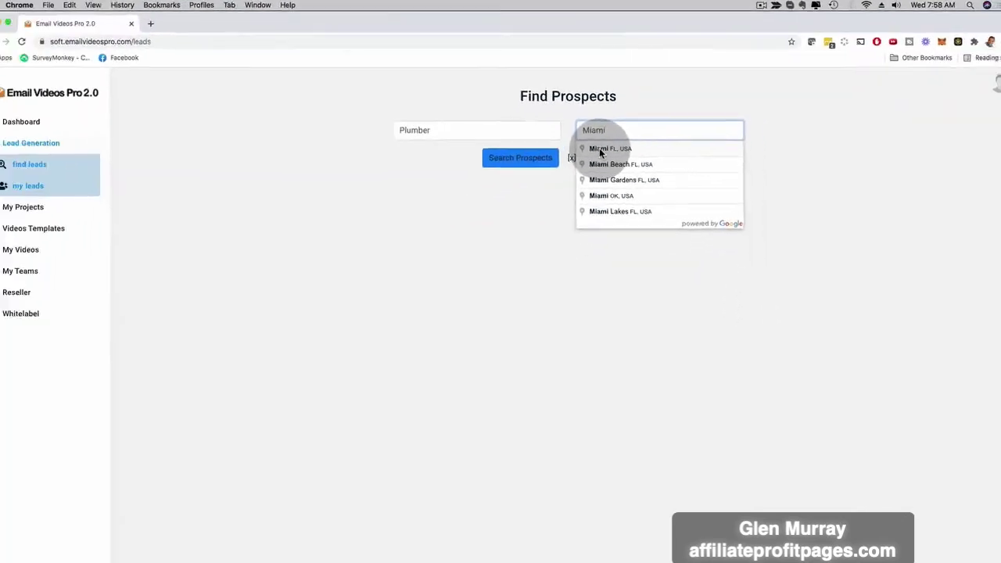
click(601, 150)
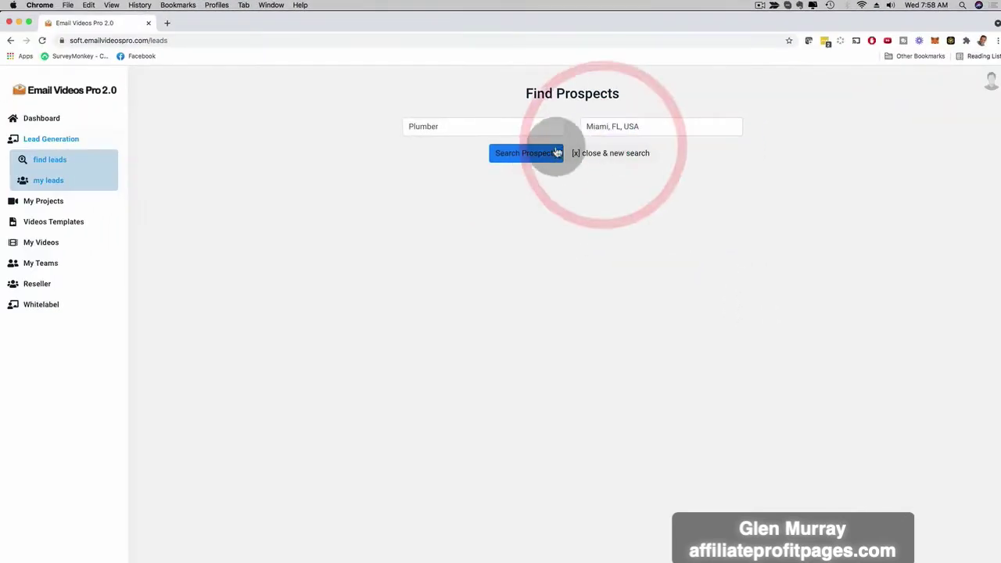
click(528, 155)
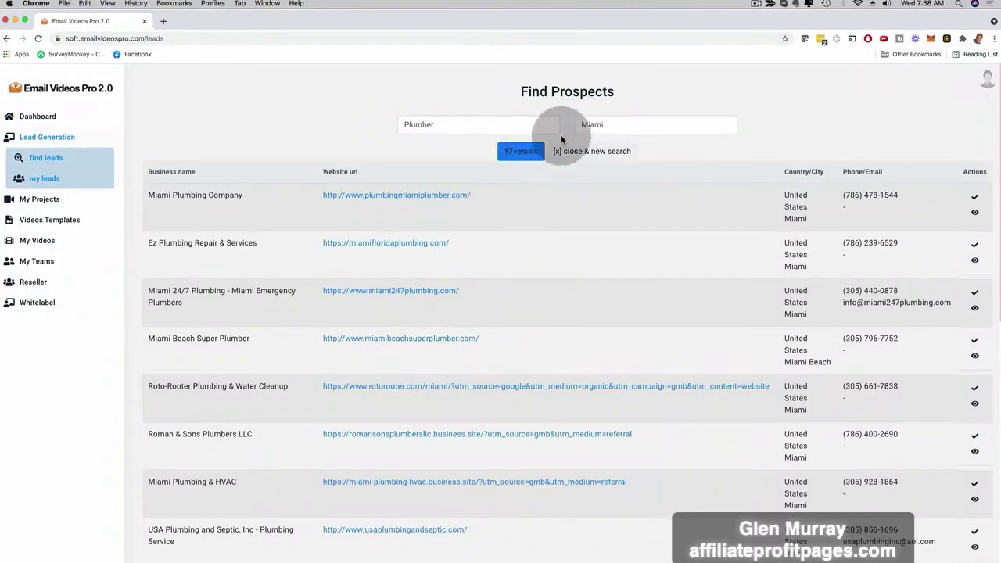
Step: Find Titan Plumbing Repair LLC in the 17 Miami plumber results and add it to my leads
scroll(491, 253, down, 5)
scroll(480, 253, down, 2)
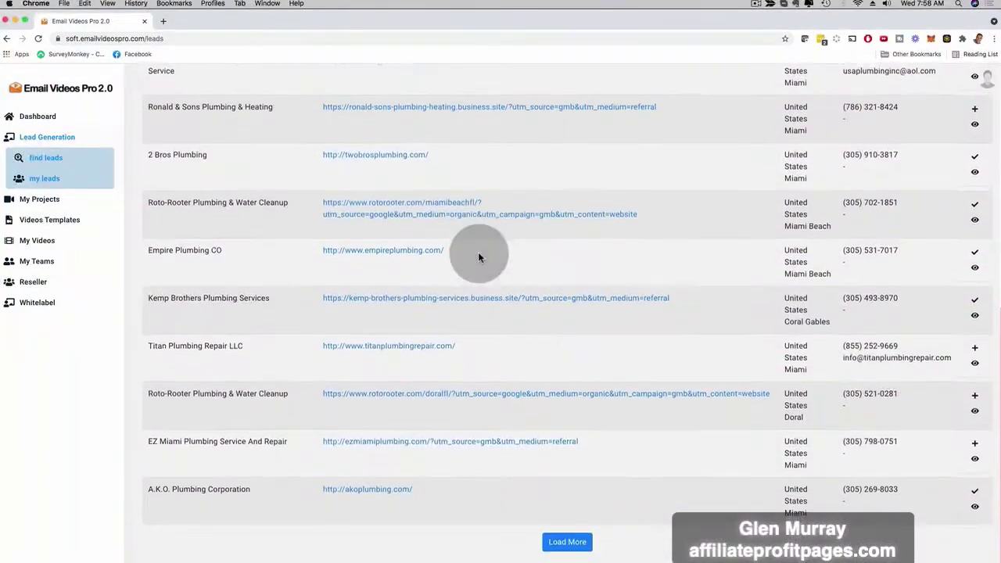
click(567, 552)
scroll(467, 347, up, 7)
scroll(413, 220, down, 1)
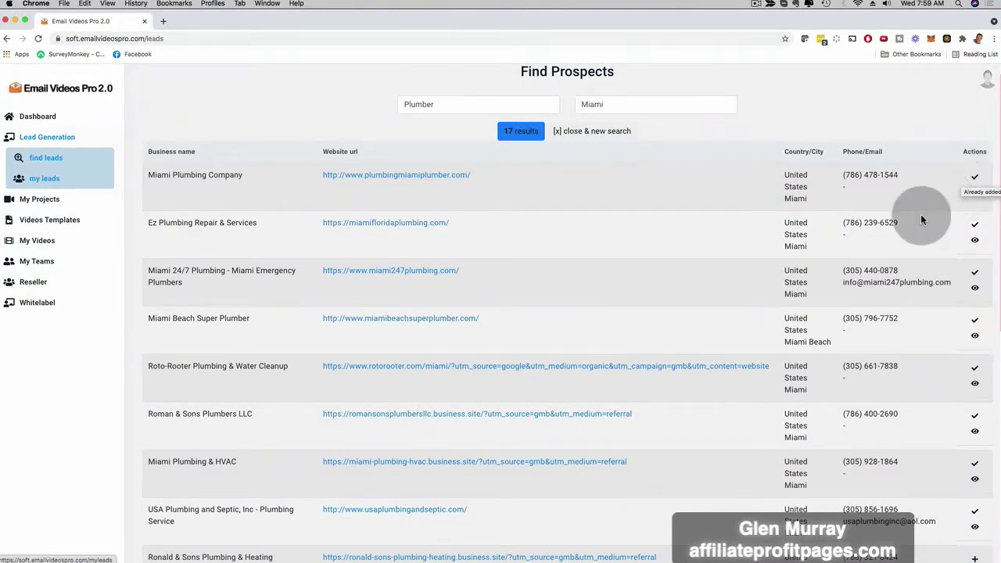
scroll(899, 234, down, 5)
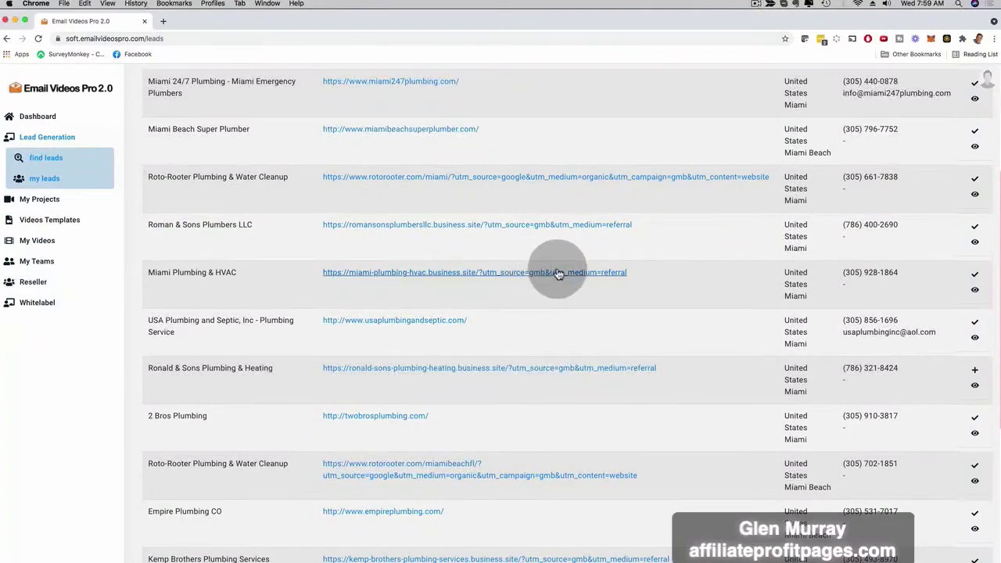
scroll(626, 266, down, 4)
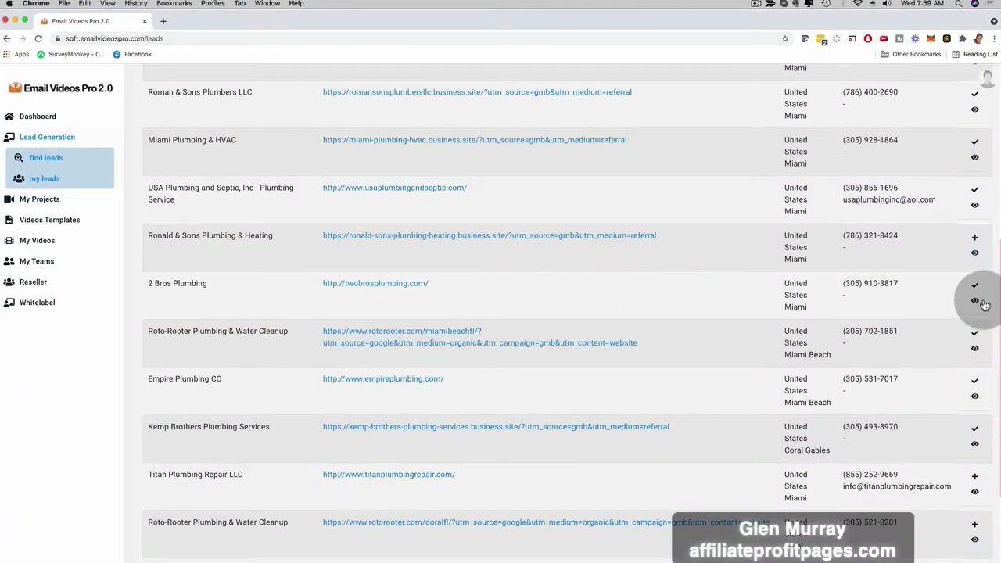
scroll(925, 338, down, 3)
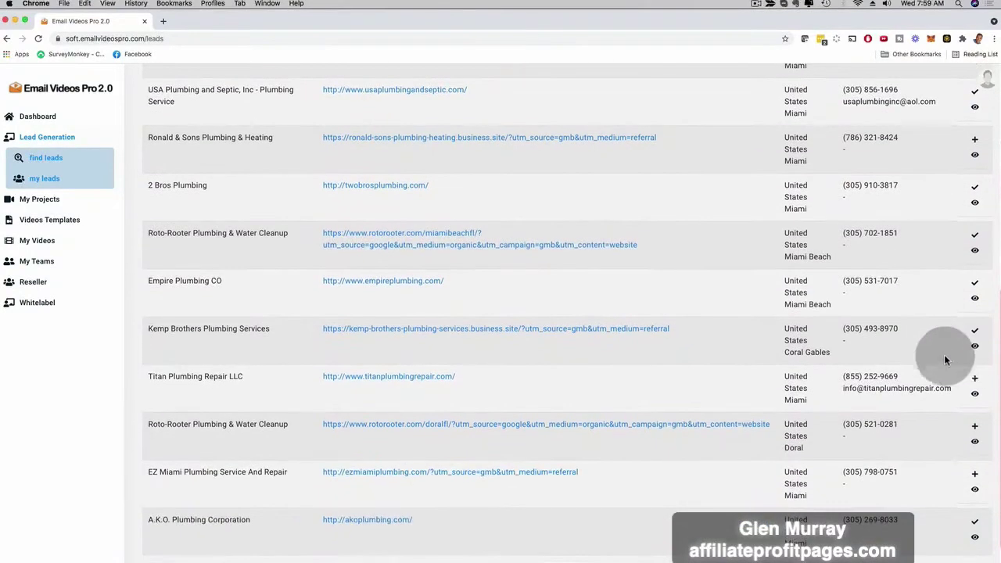
click(975, 381)
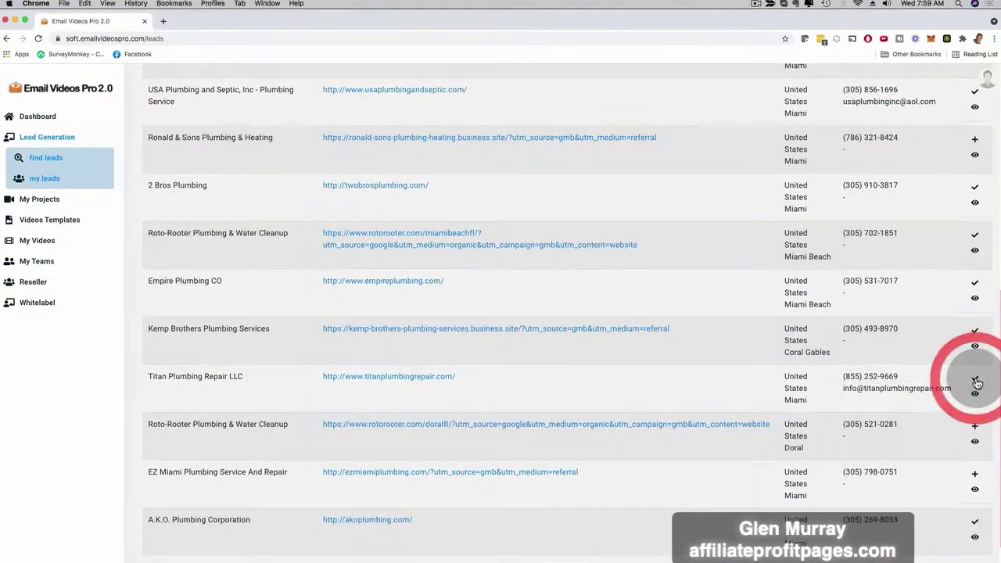
scroll(402, 371, up, 10)
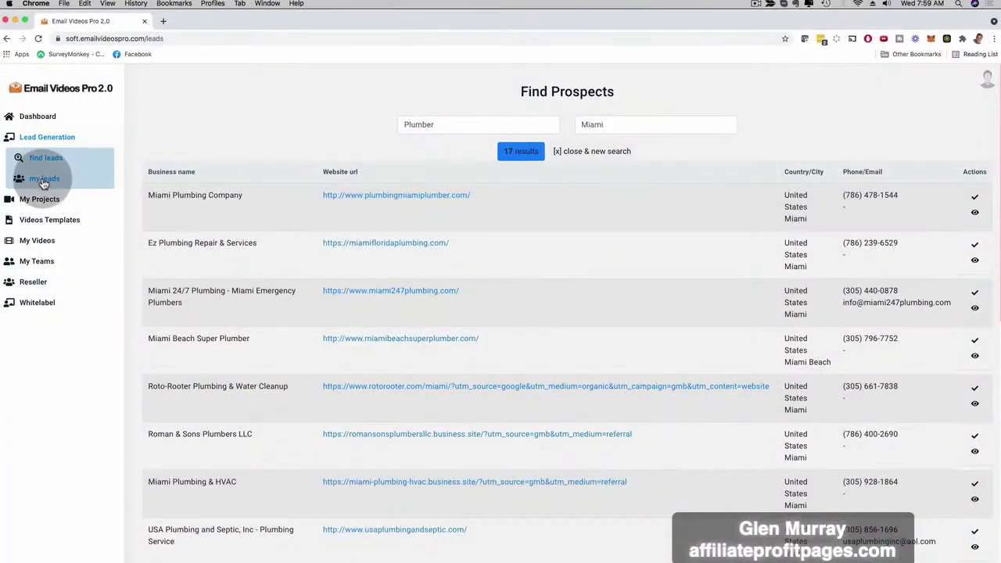
Step: Check Titan Plumbing Repair LLC appears under my leads' All Prospects, then return to the Dashboard
click(69, 183)
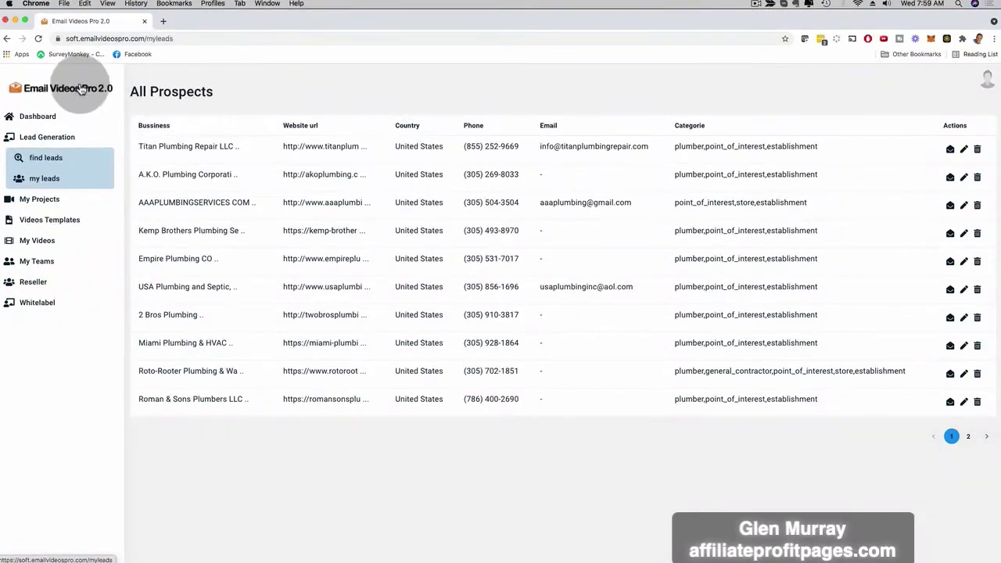
click(42, 120)
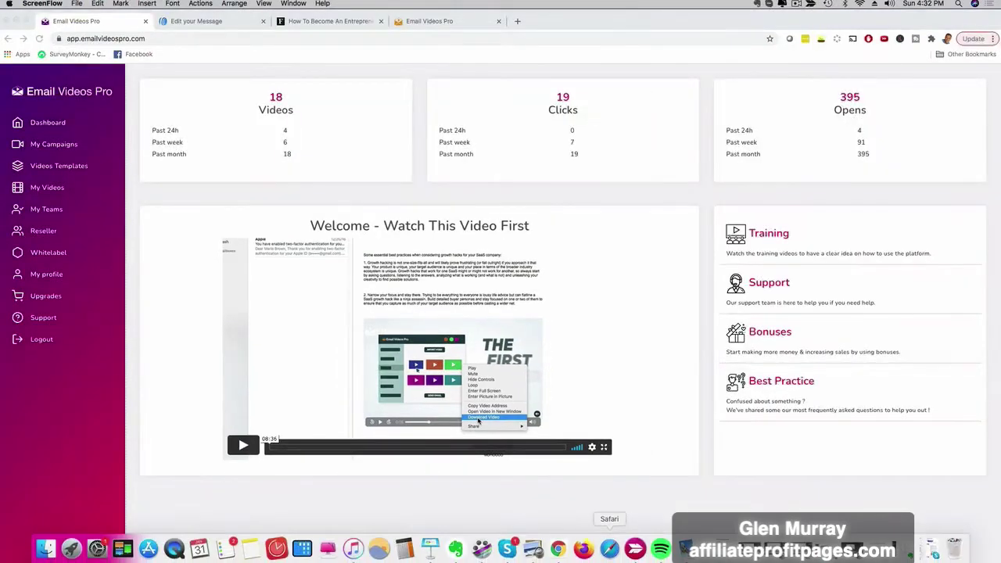
Step: Open the received campaign email in Apple Mail and play its embedded video
click(684, 549)
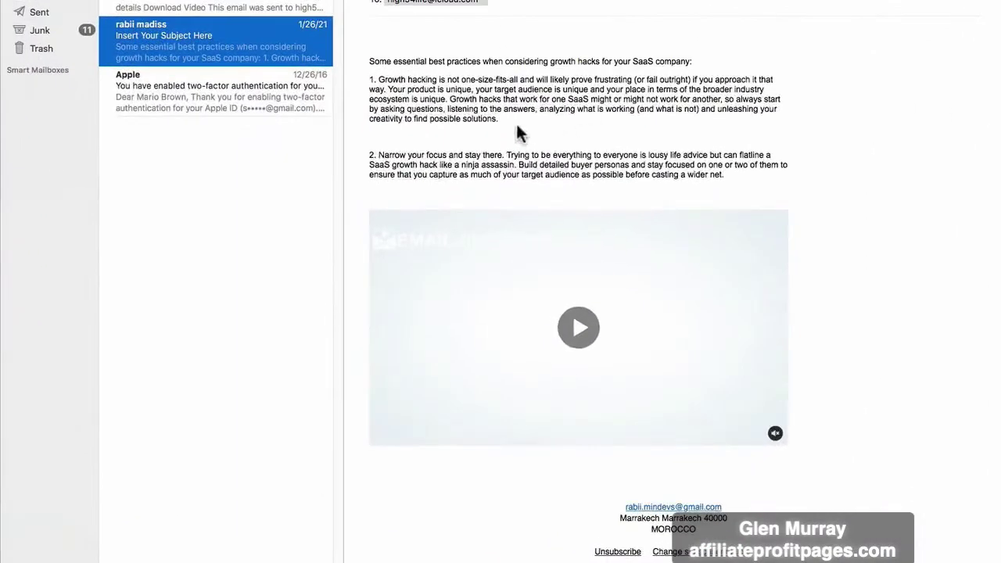
drag(438, 141, 479, 158)
click(479, 150)
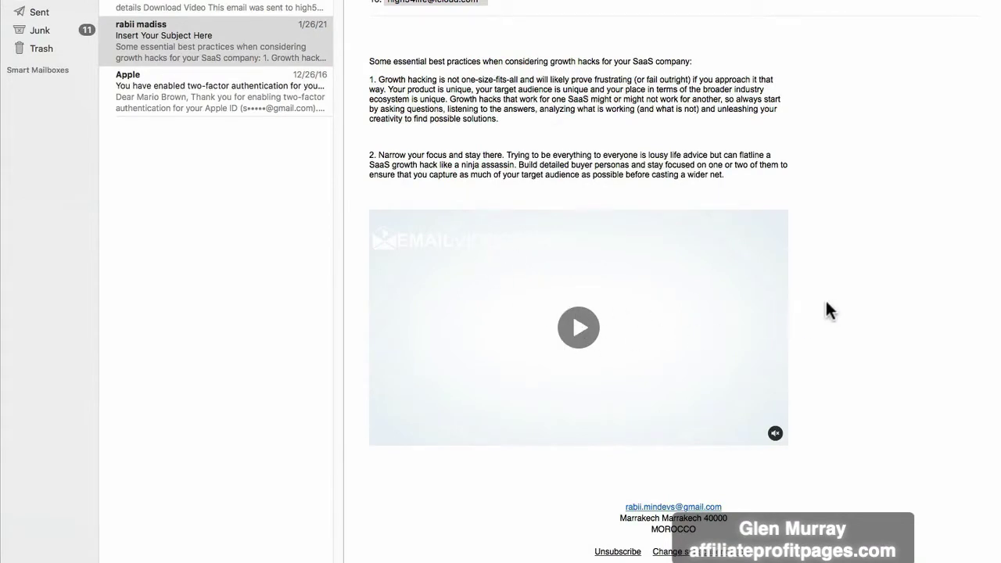
click(590, 332)
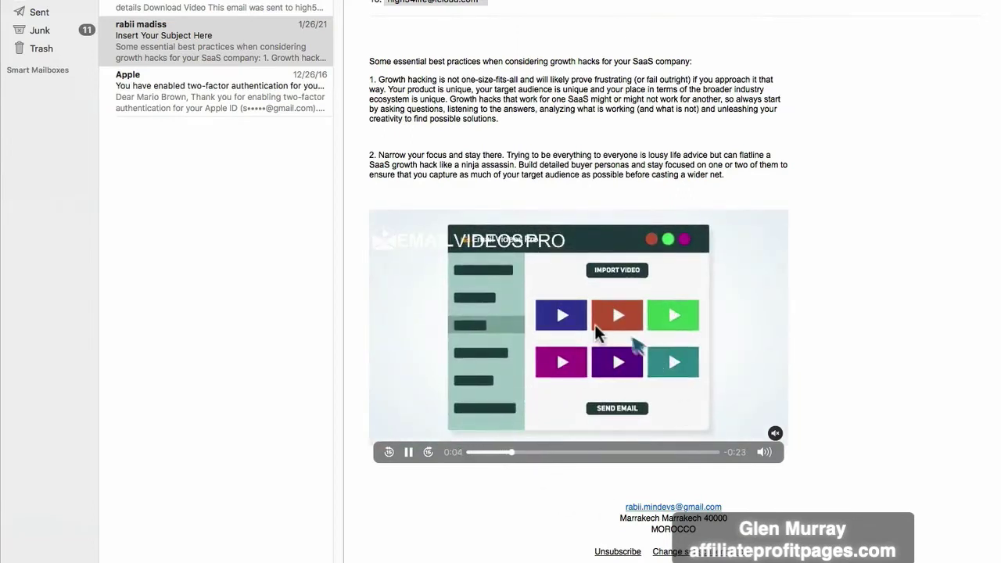
Step: Pause the email video at 0:06 and view its options menu with Download Video
click(408, 452)
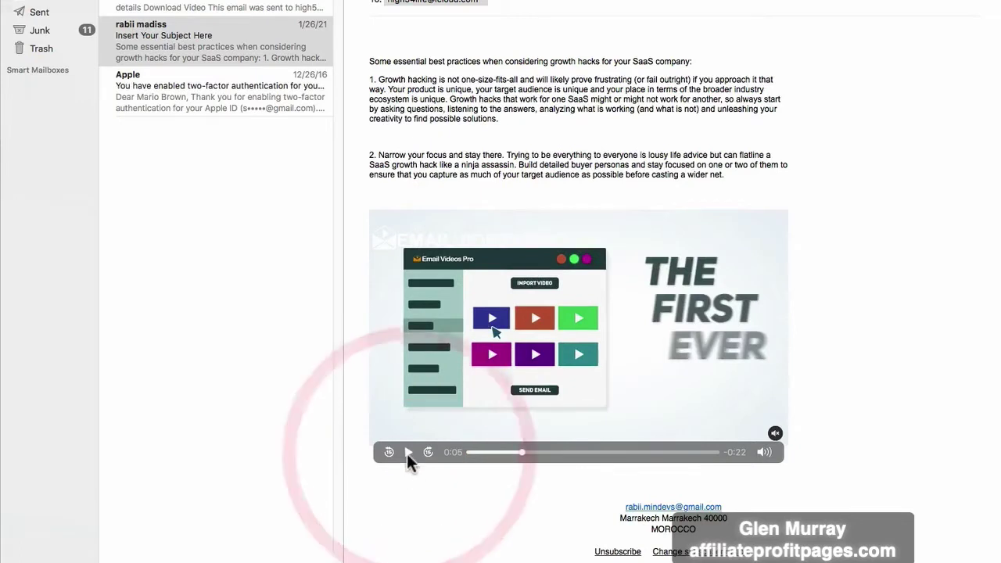
click(407, 453)
click(407, 453)
right_click(538, 350)
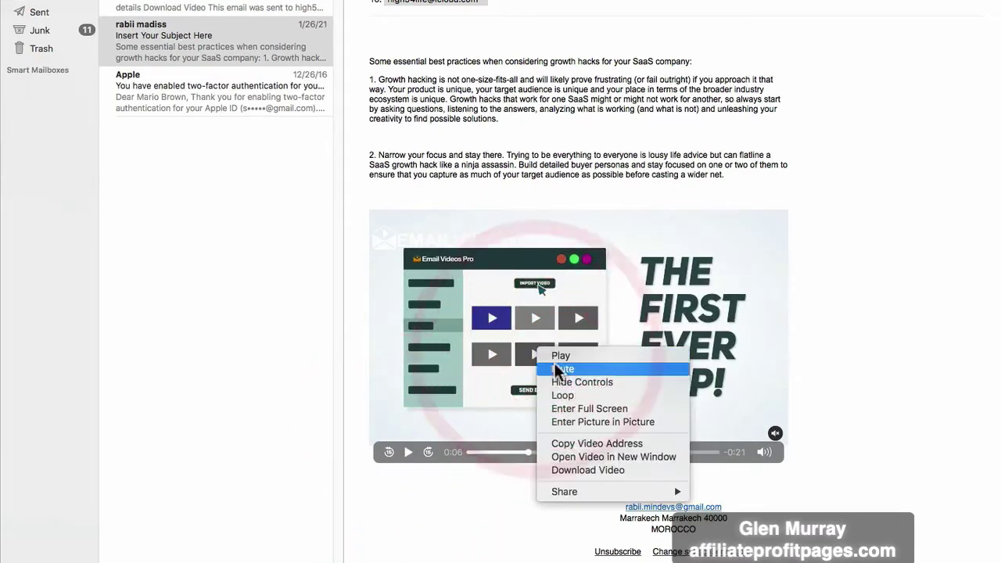
click(882, 307)
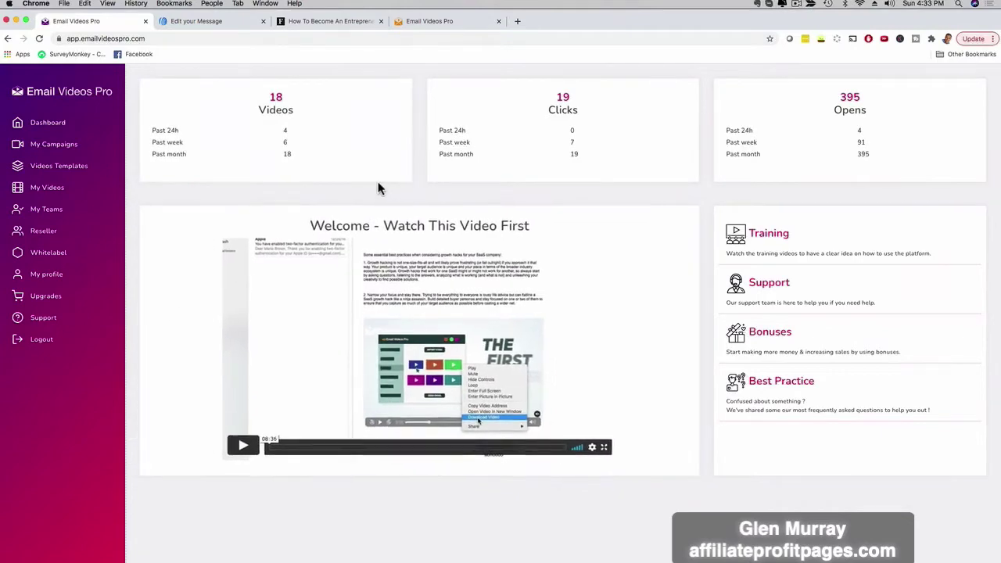
Step: Create a new campaign titled 'Marketing Demo' with a description and continue to video selection
click(50, 148)
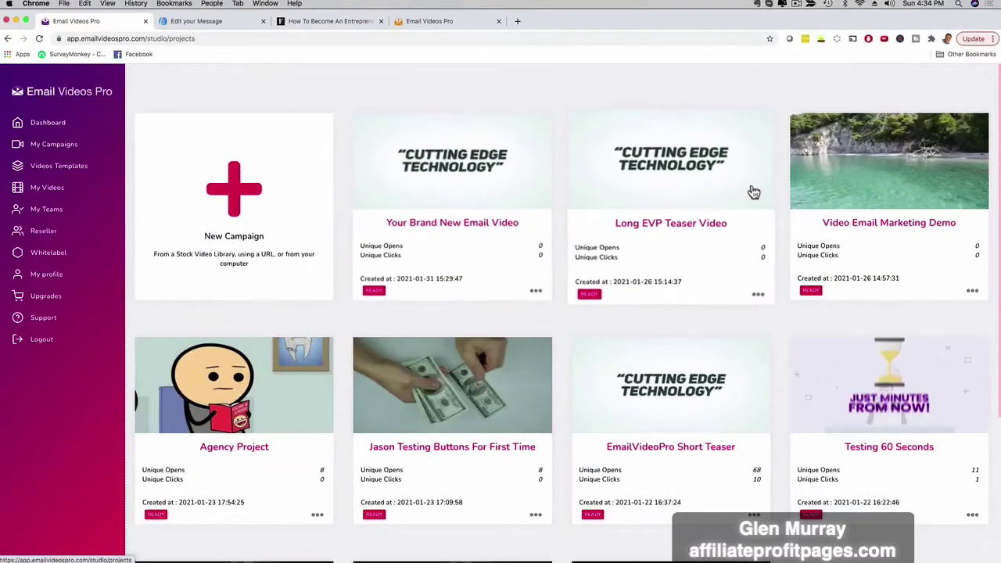
click(235, 192)
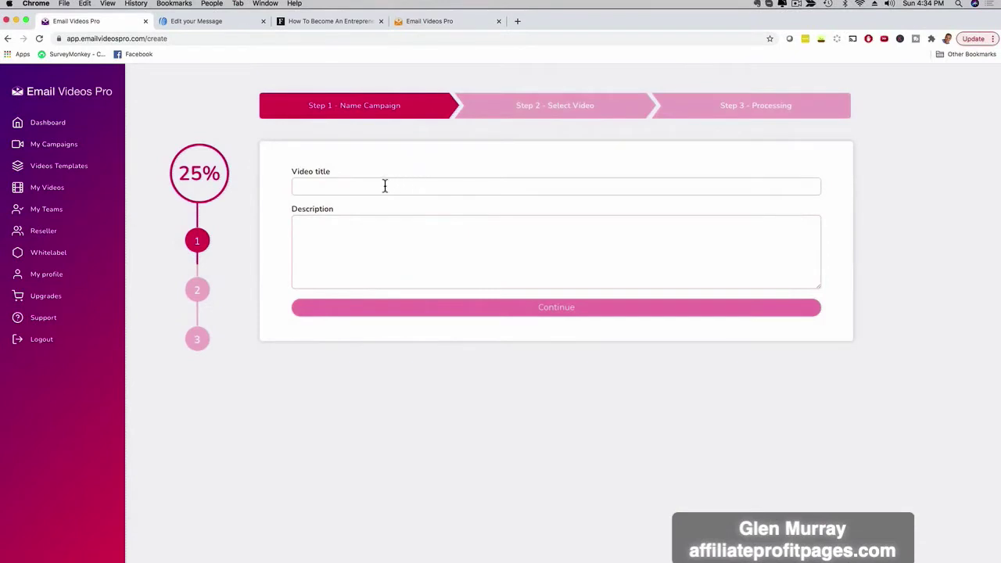
click(383, 186)
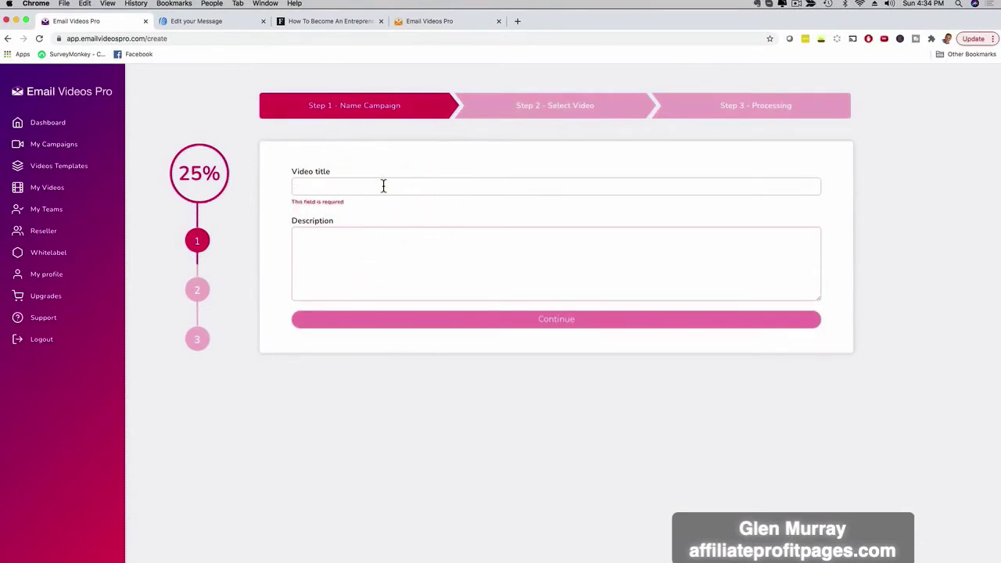
text(Marketing Demo)
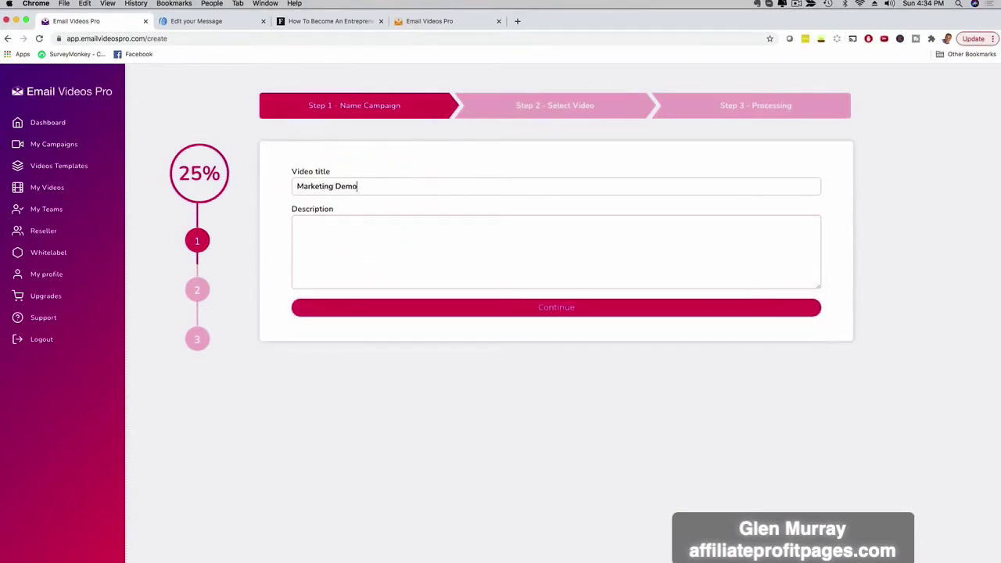
click(416, 241)
text(Demo)
click(536, 309)
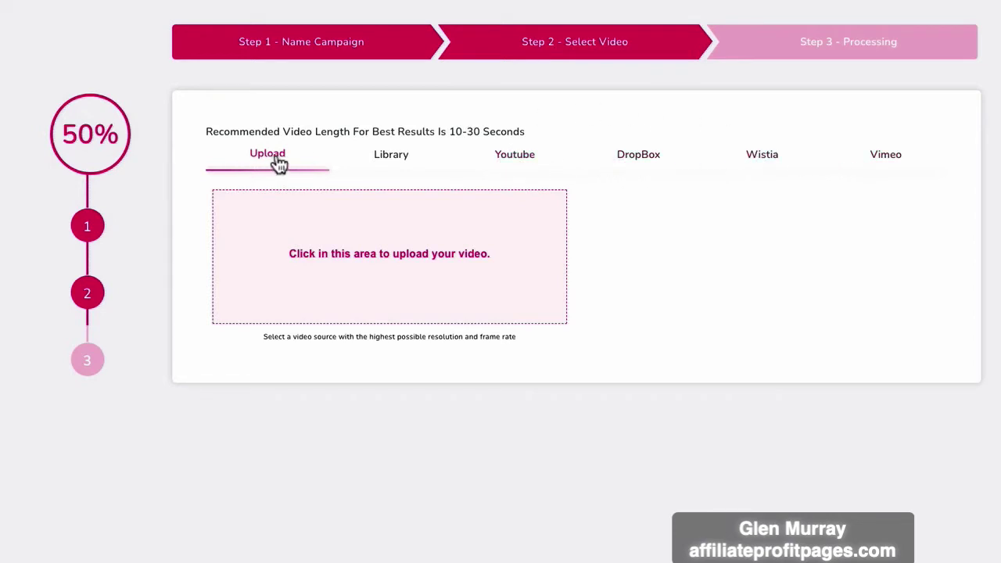
click(391, 161)
click(341, 198)
text(beach)
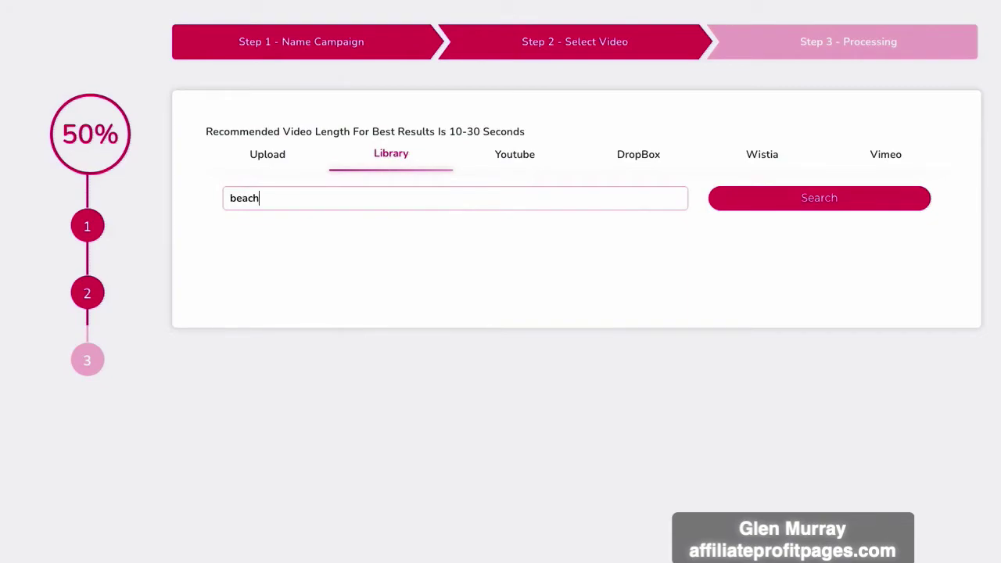
click(767, 208)
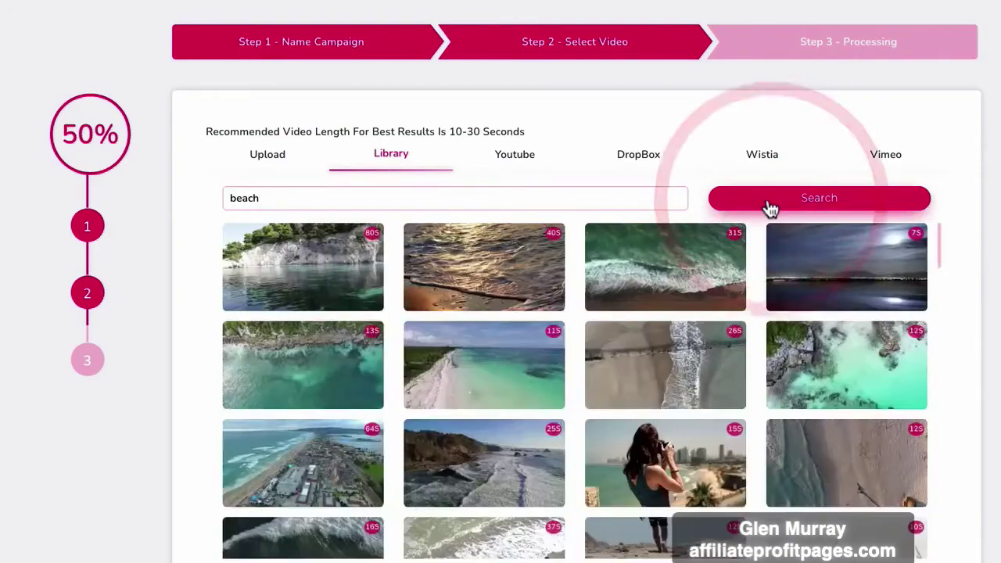
scroll(547, 326, down, 10)
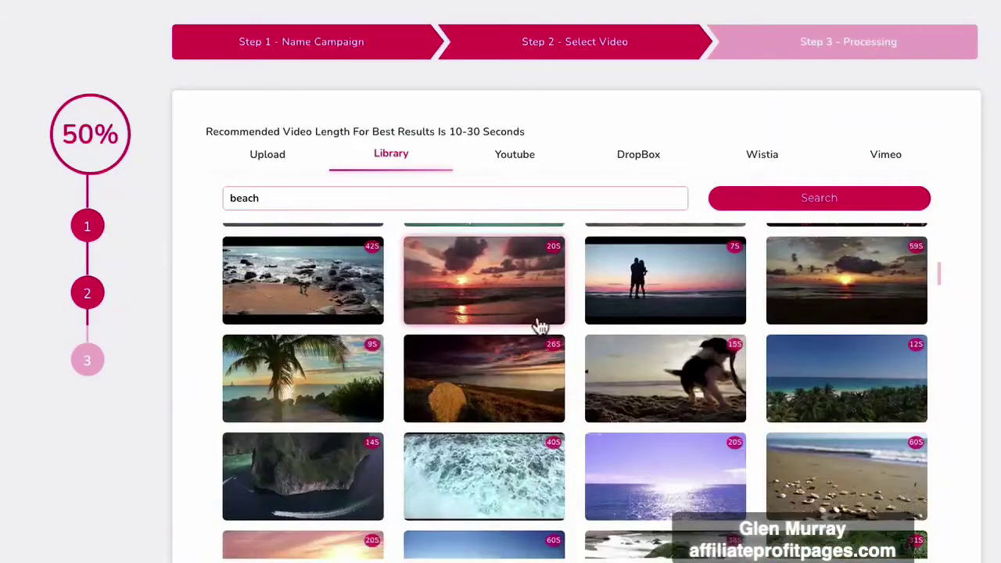
scroll(528, 331, down, 15)
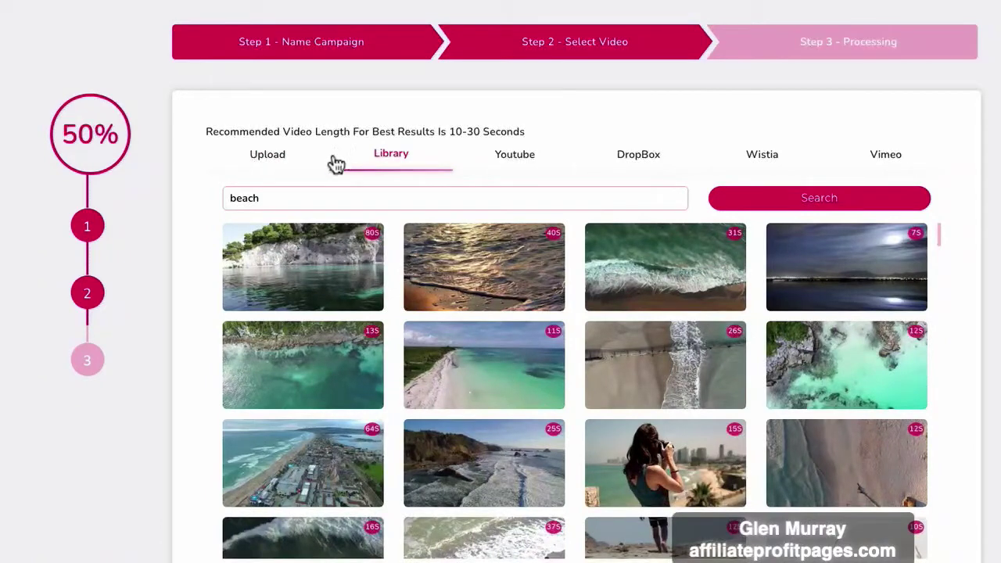
click(267, 160)
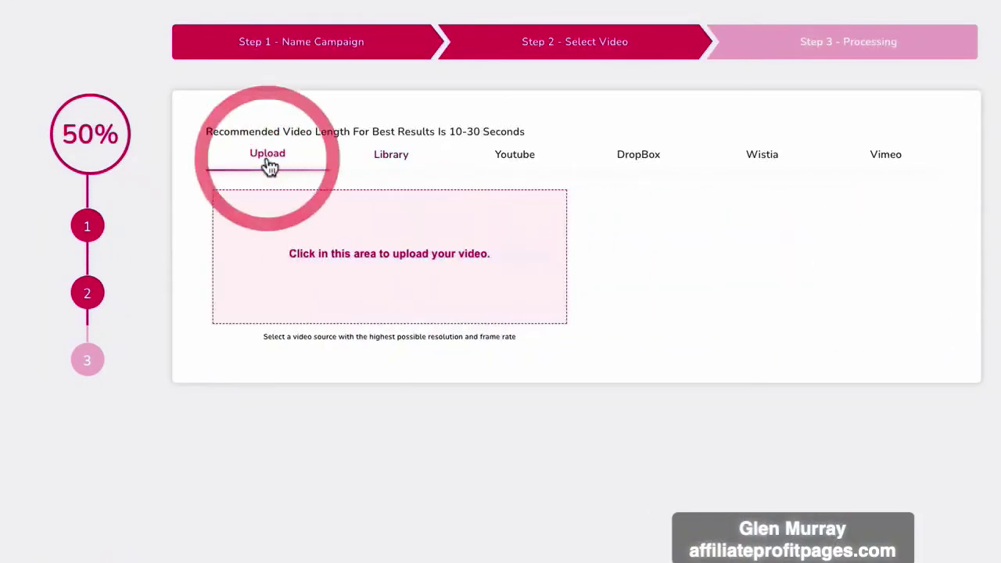
Step: Upload 'Email videos Pro Teaser (For Mail).mp4' from Downloads as the campaign video
click(374, 255)
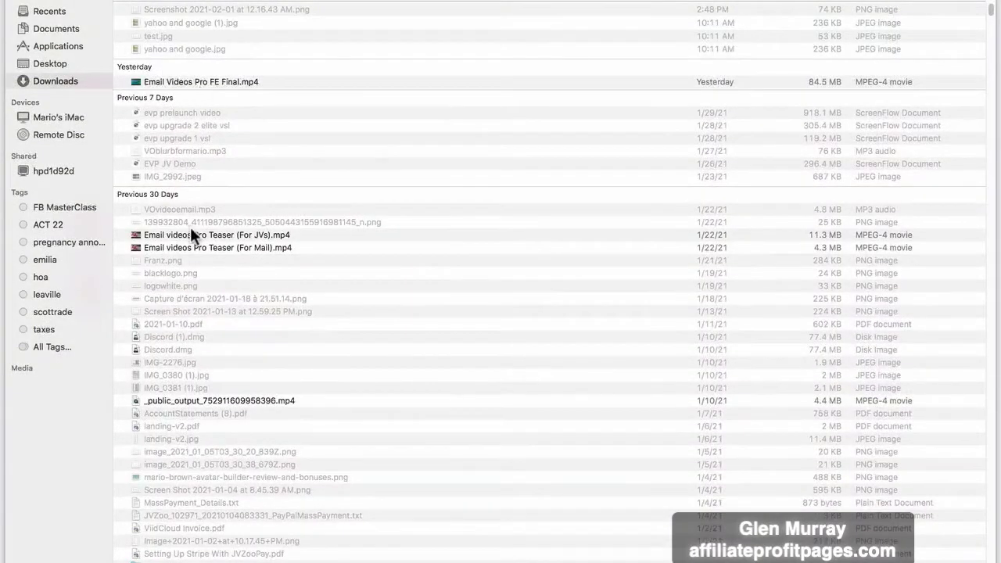
click(189, 233)
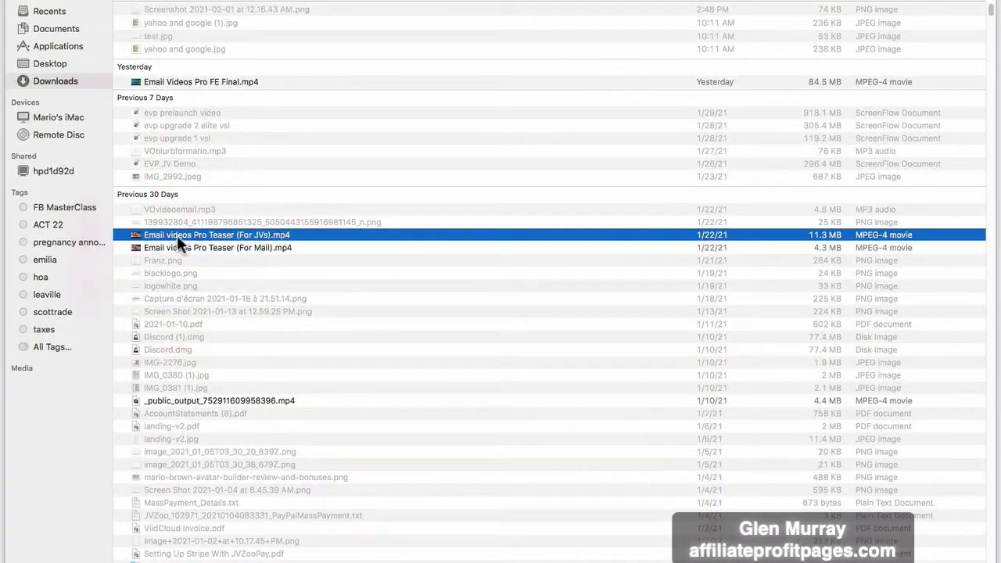
click(194, 248)
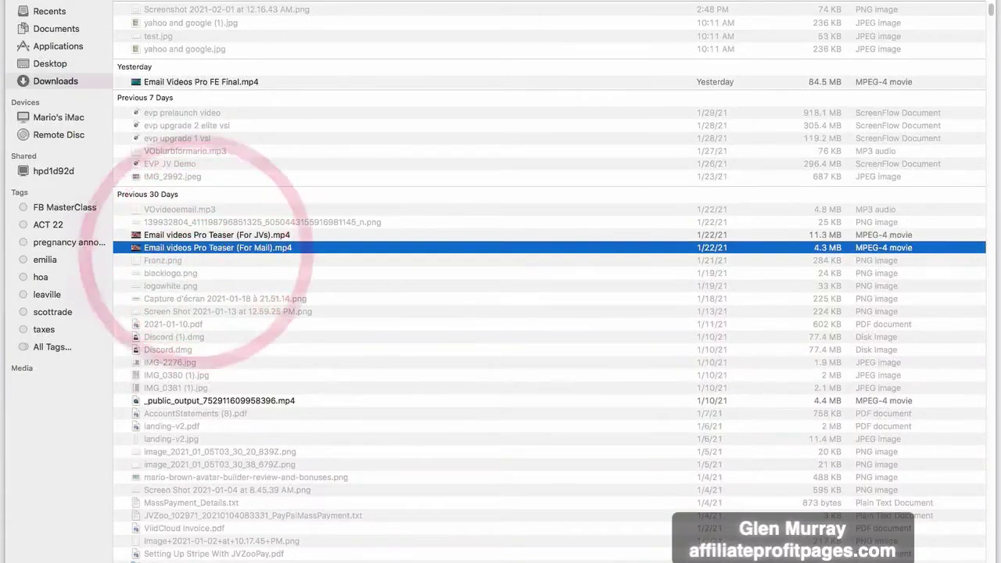
key(Return)
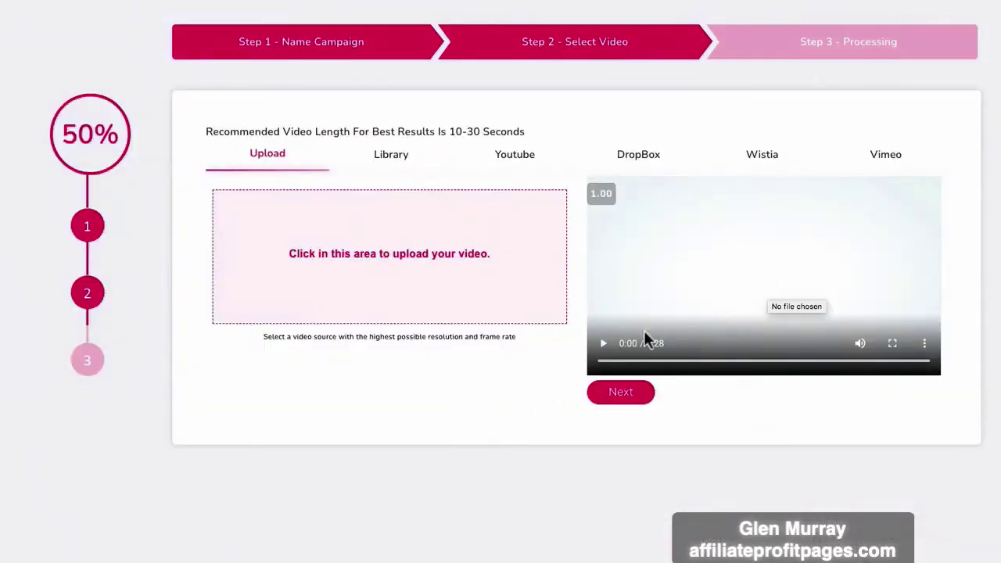
Step: Preview the uploaded 0:28 video around 0:10–0:11 and continue to processing
click(602, 344)
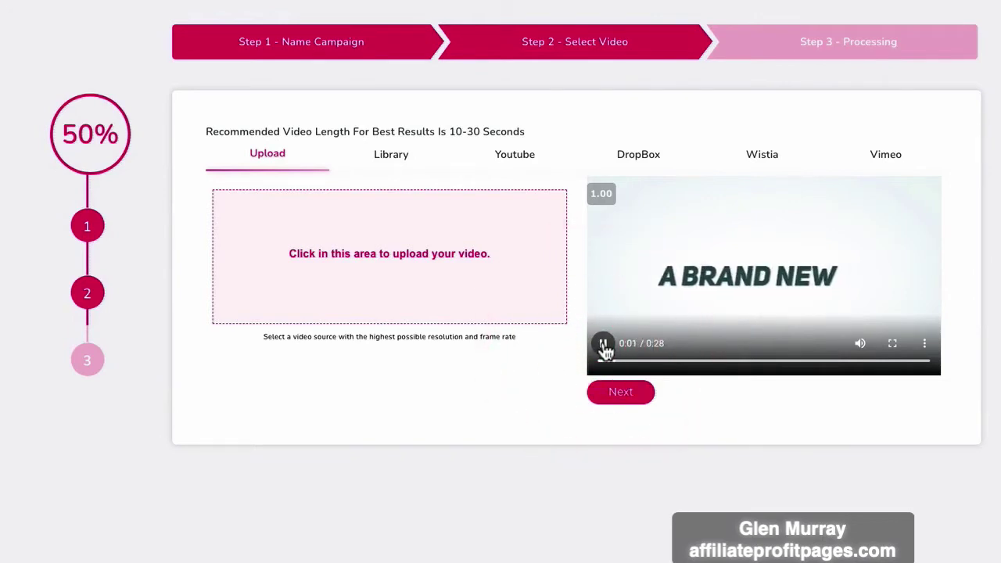
click(603, 344)
click(718, 362)
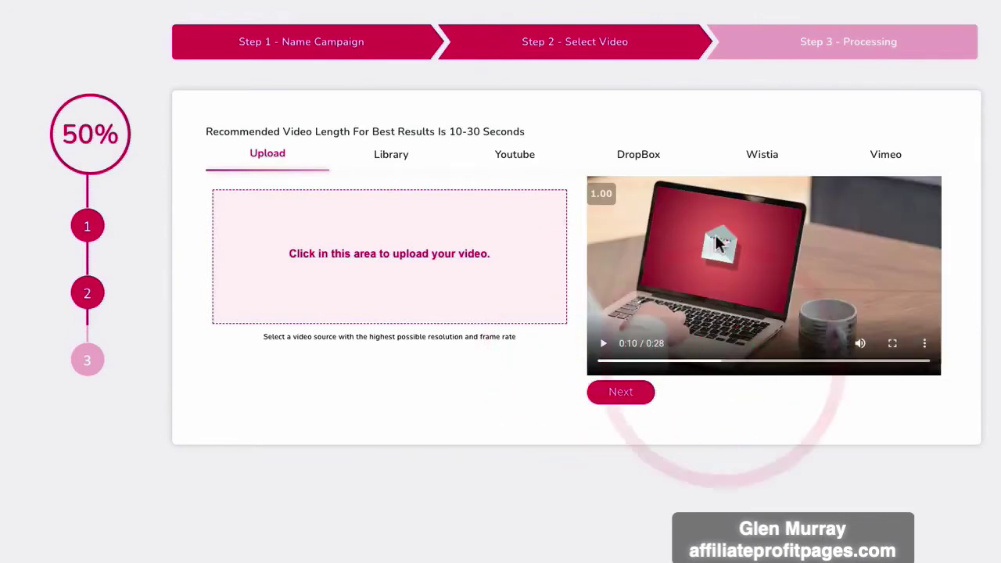
click(737, 362)
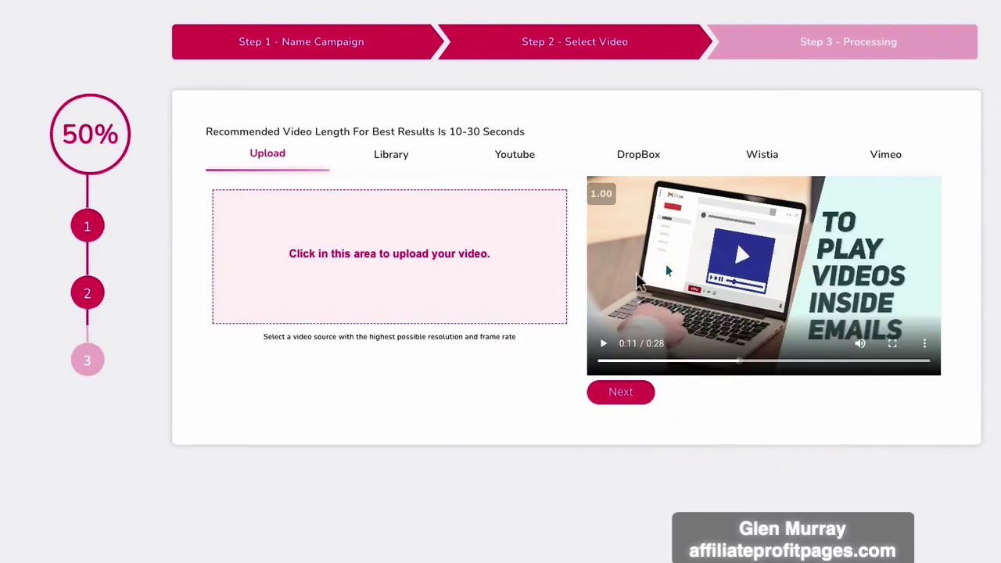
click(620, 395)
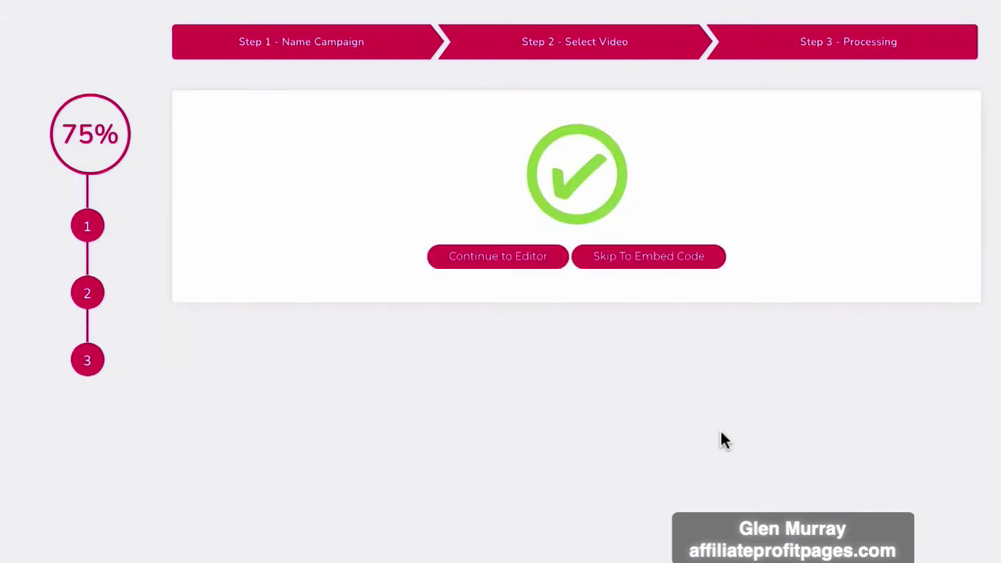
Step: Preview the processed video in the editor to 00:05, then skip editing to the embed settings
click(462, 261)
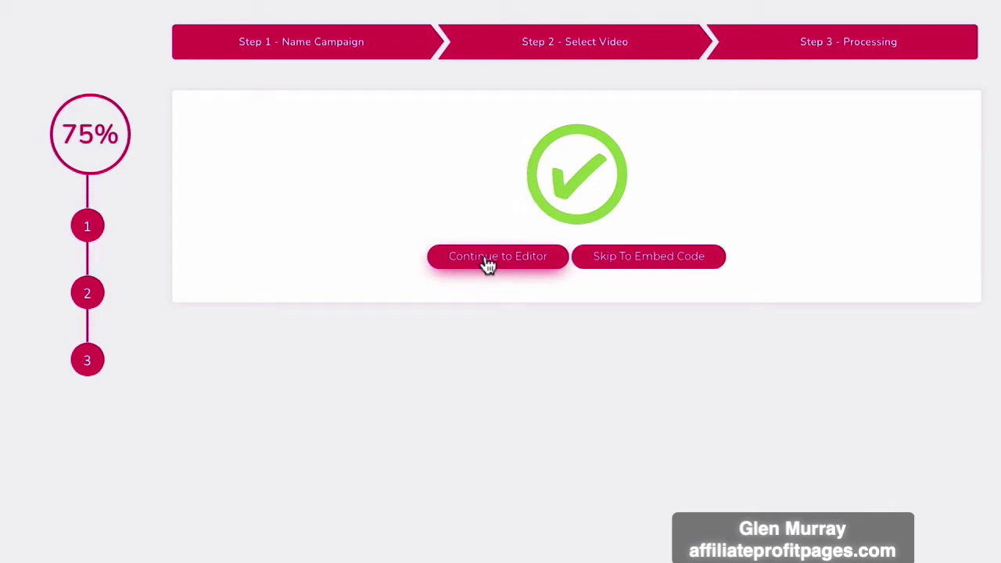
click(485, 262)
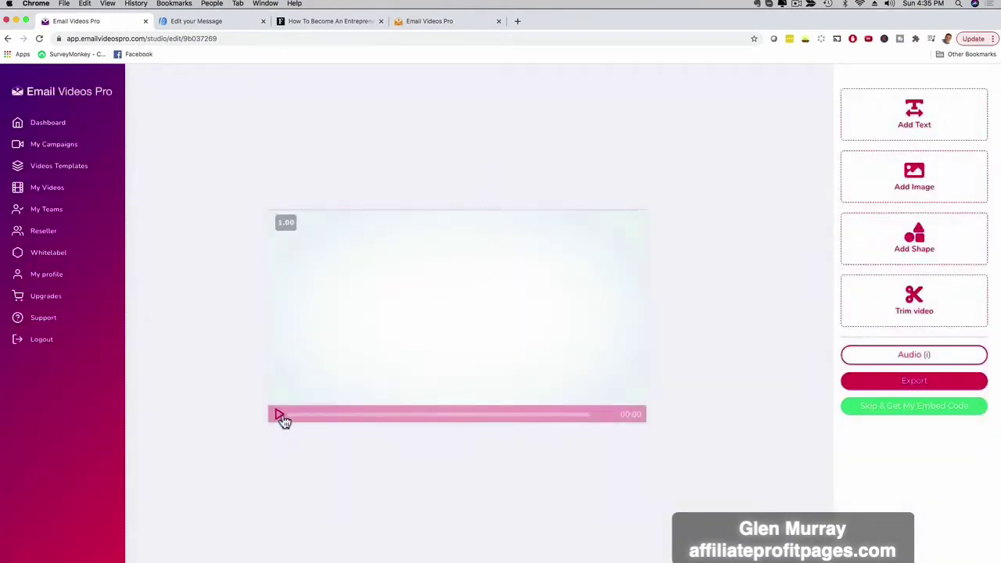
click(280, 416)
click(282, 416)
click(346, 414)
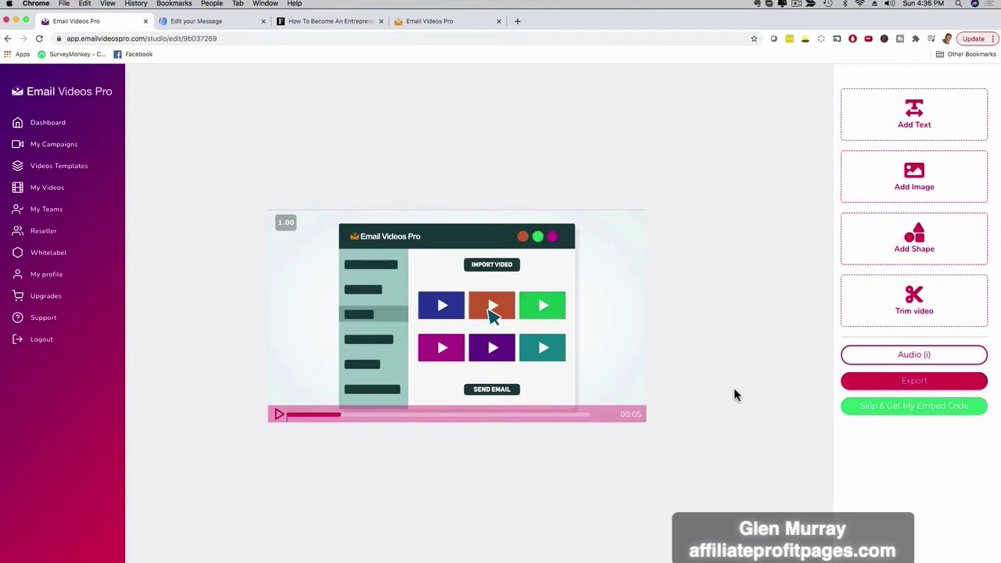
click(905, 411)
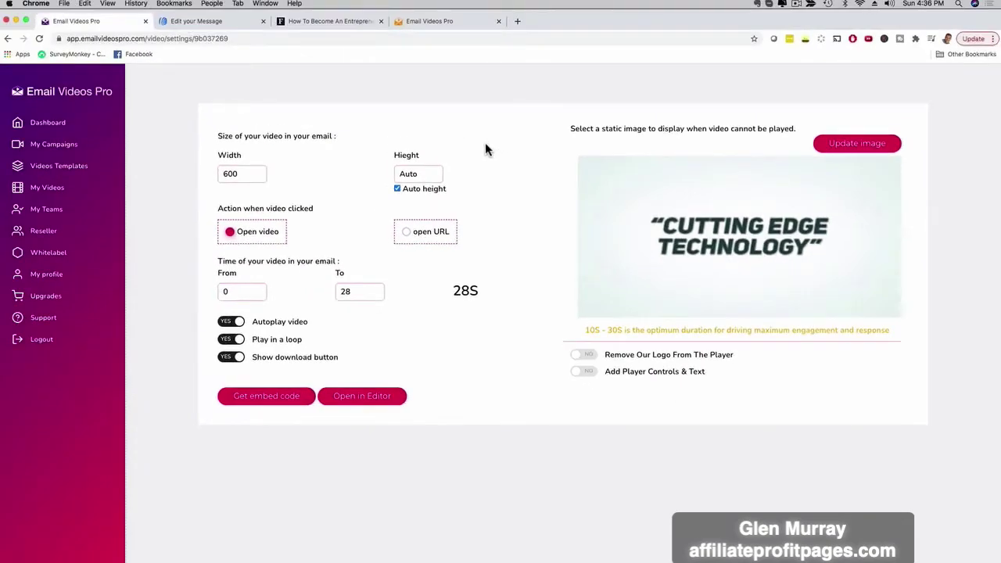
Step: Open the video's embed code and select AWeber as the auto-responder format
click(259, 397)
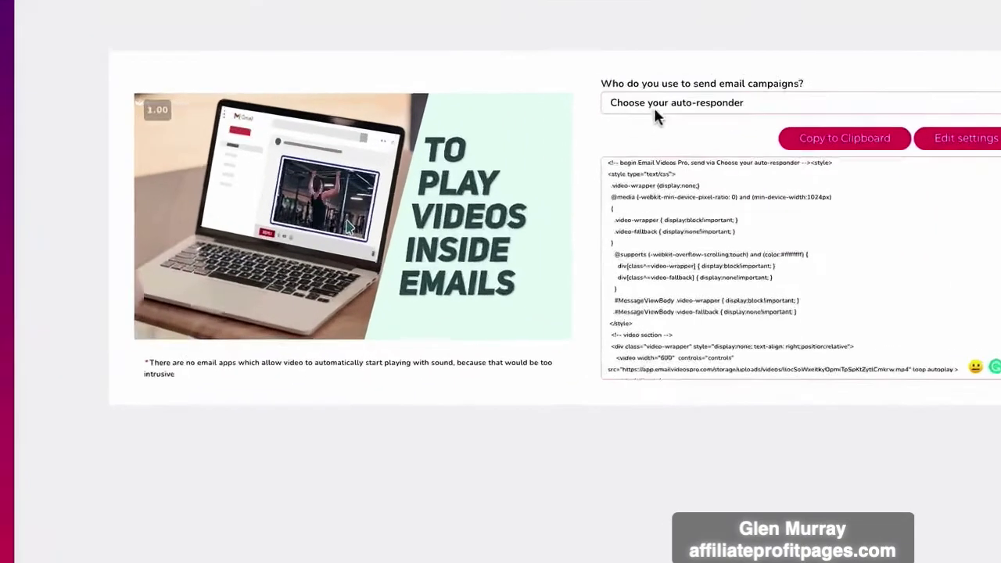
click(655, 114)
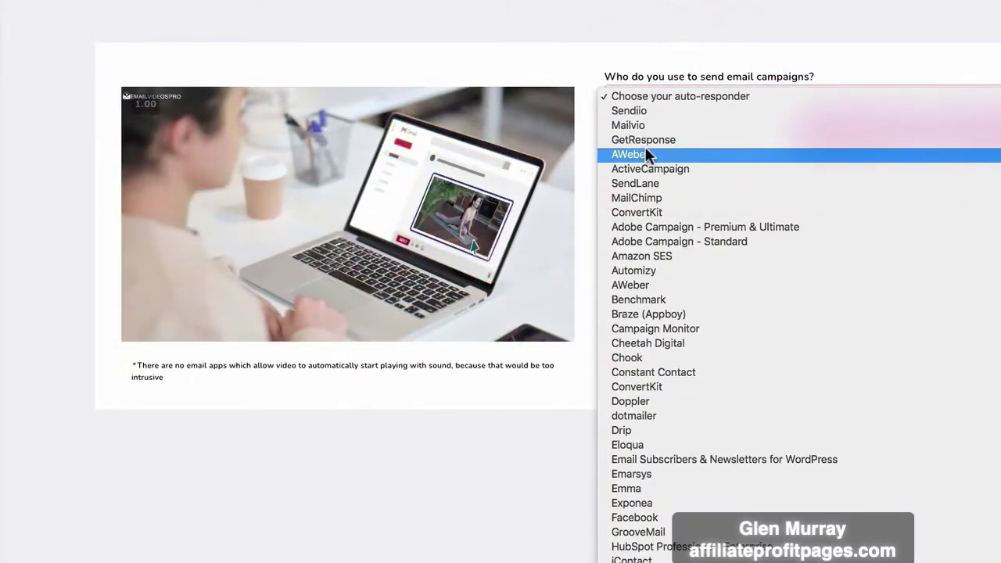
click(640, 158)
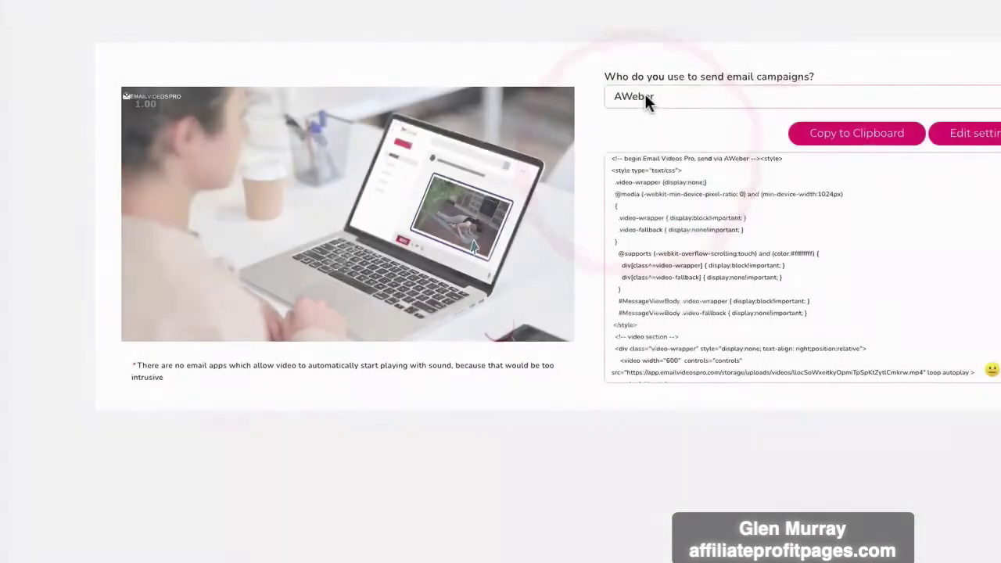
click(645, 94)
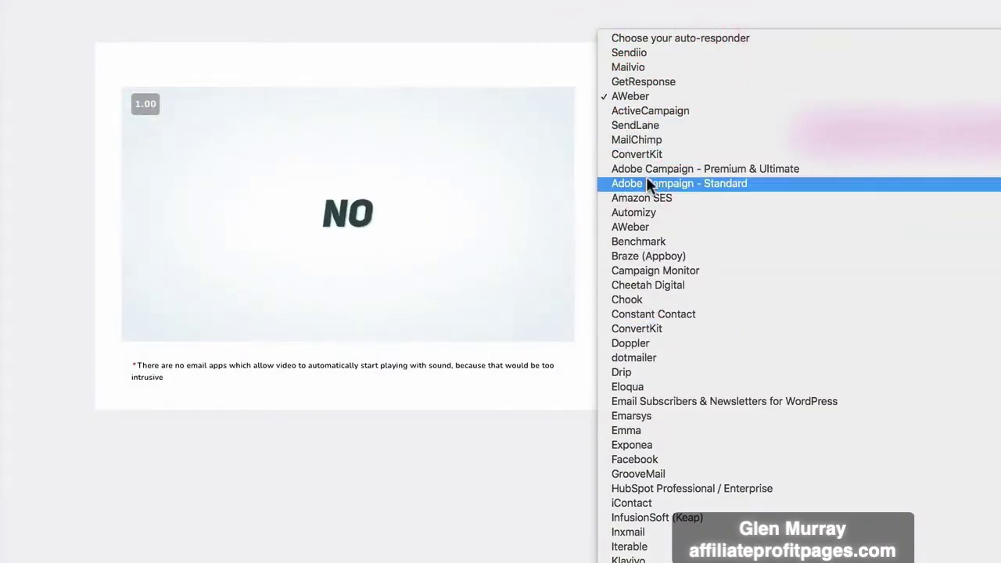